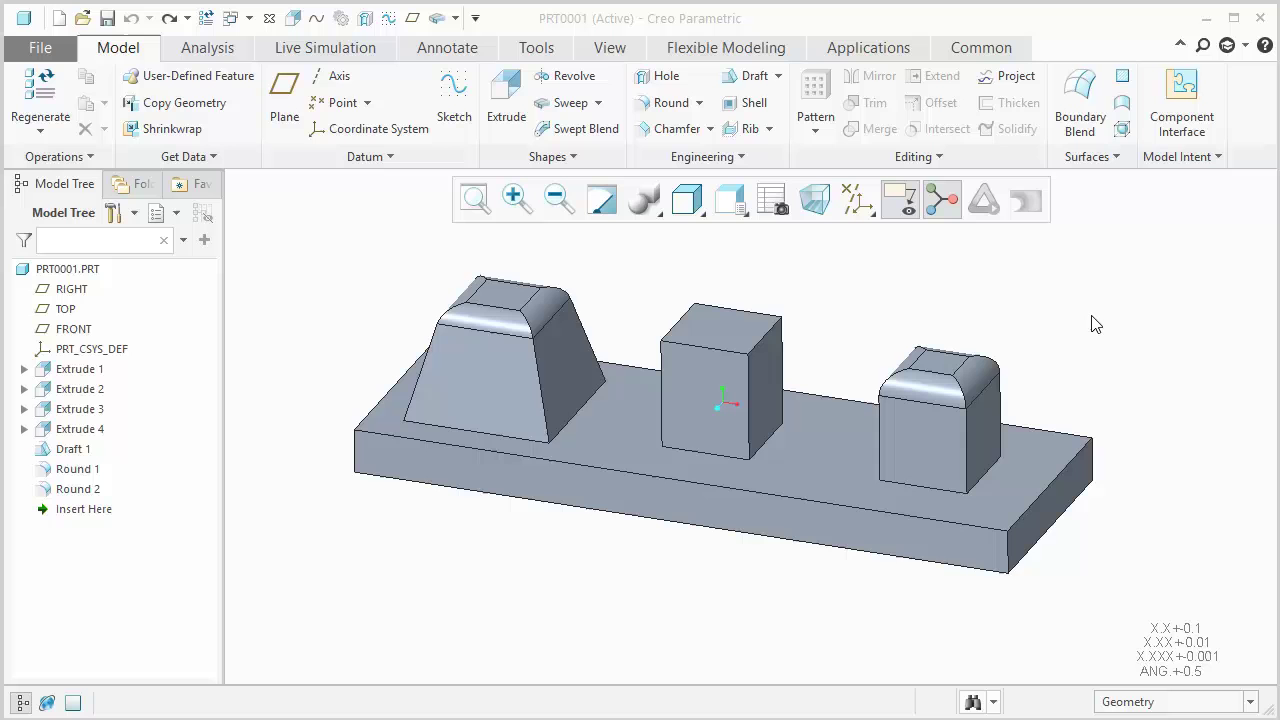
Inspect which features form the drafted side and round on the first block and the round on the third block.
left_click(506, 385)
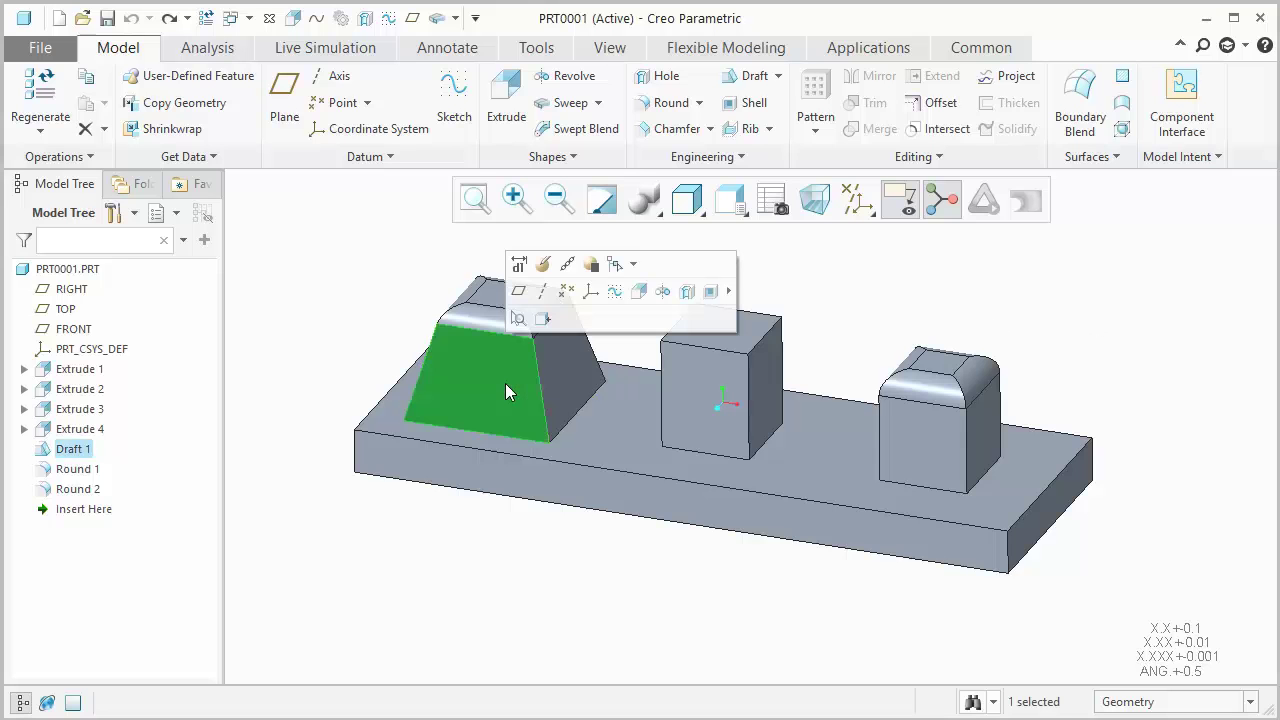
left_click(363, 300)
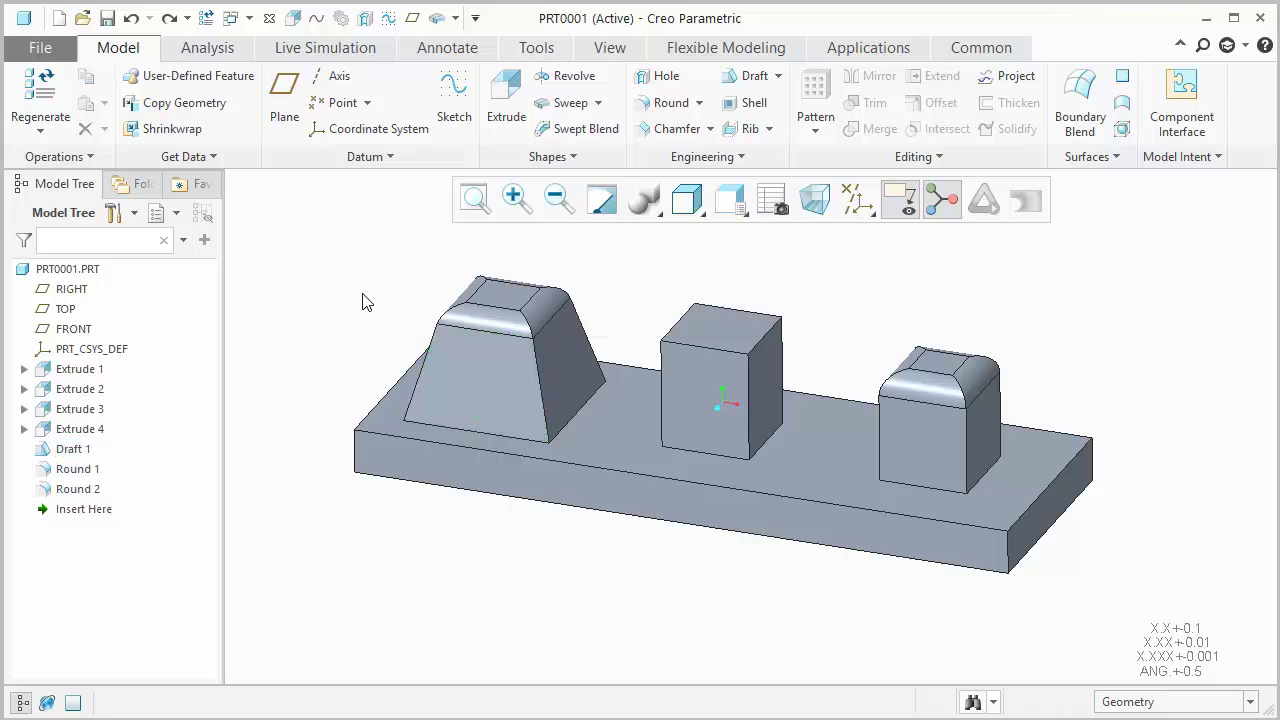
left_click(485, 318)
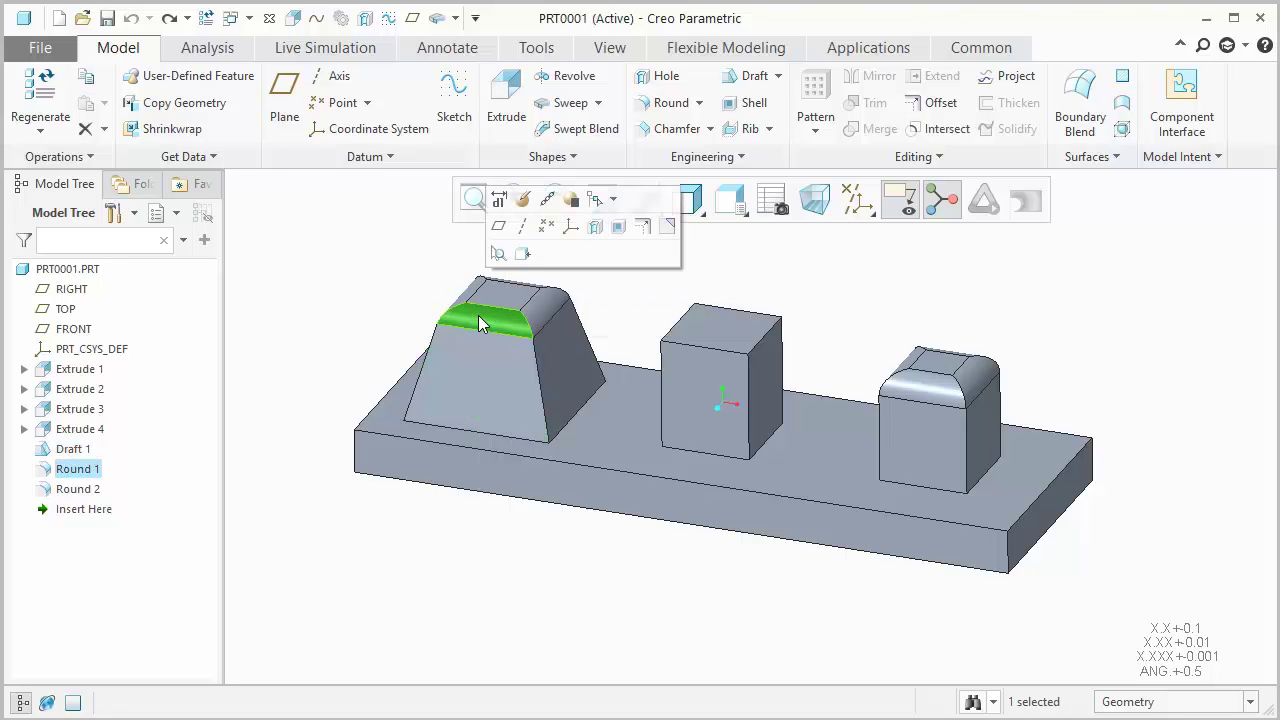
left_click(355, 267)
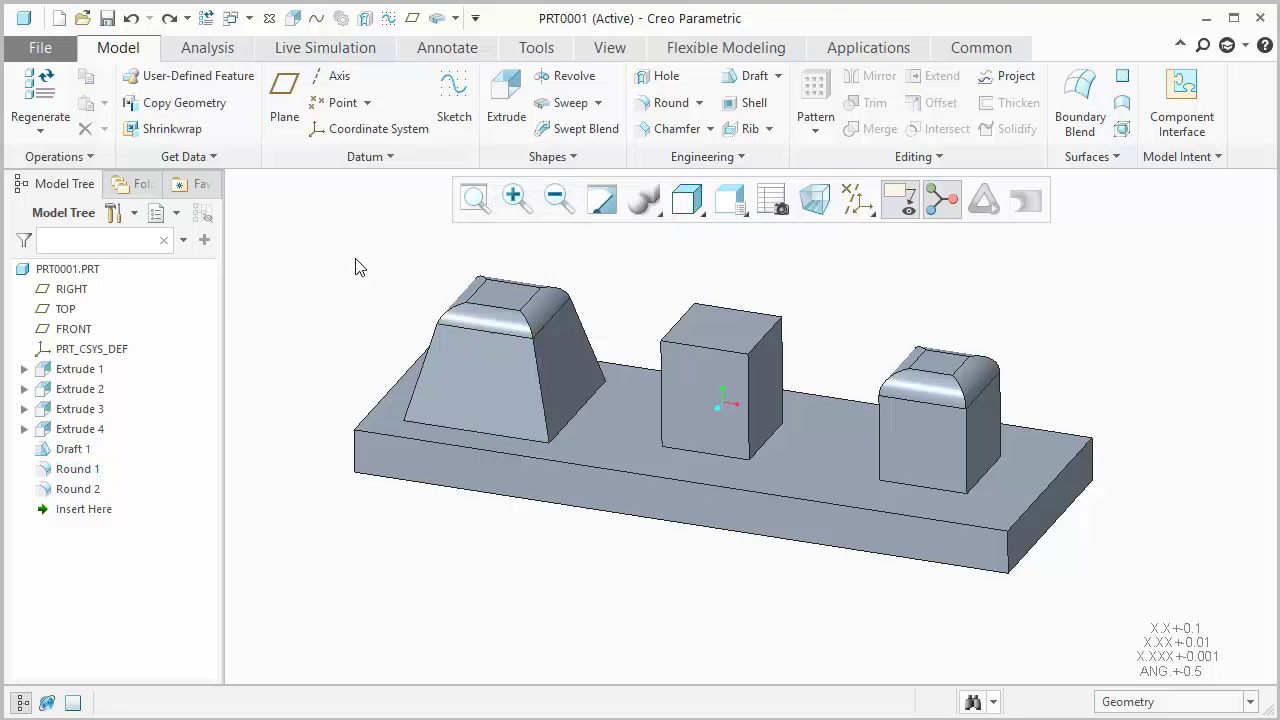
left_click(938, 390)
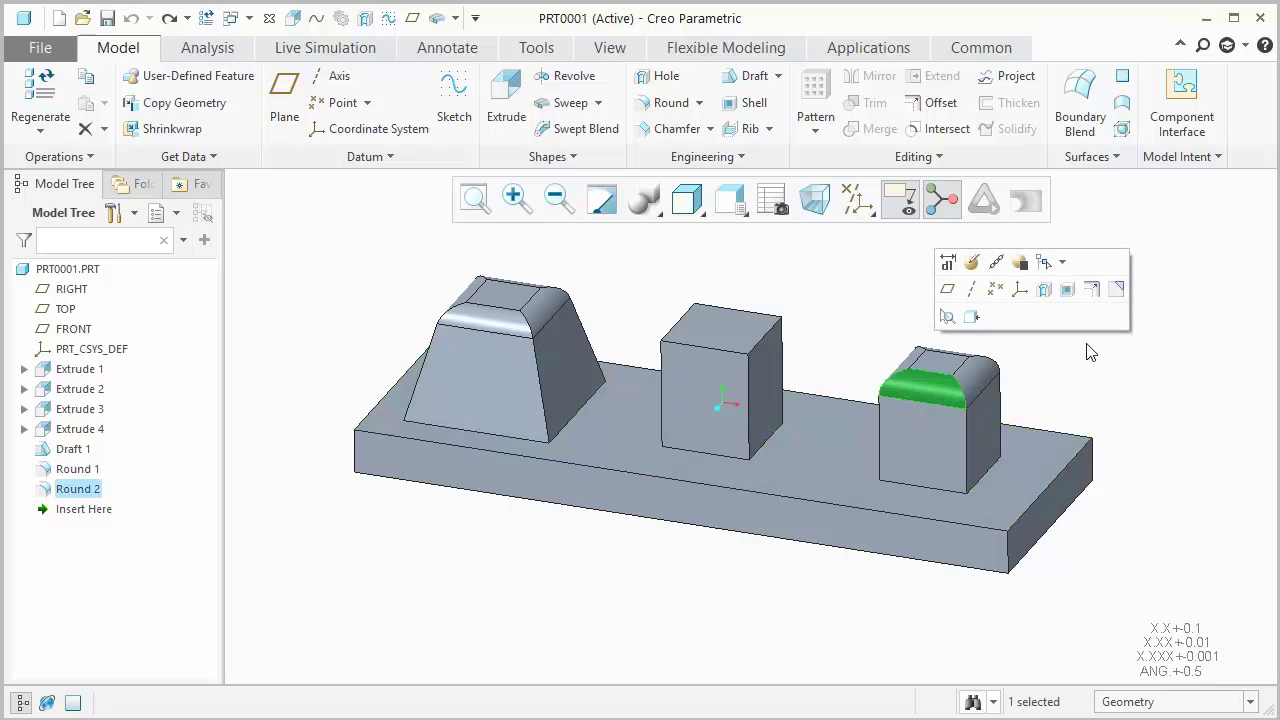
left_click(1163, 244)
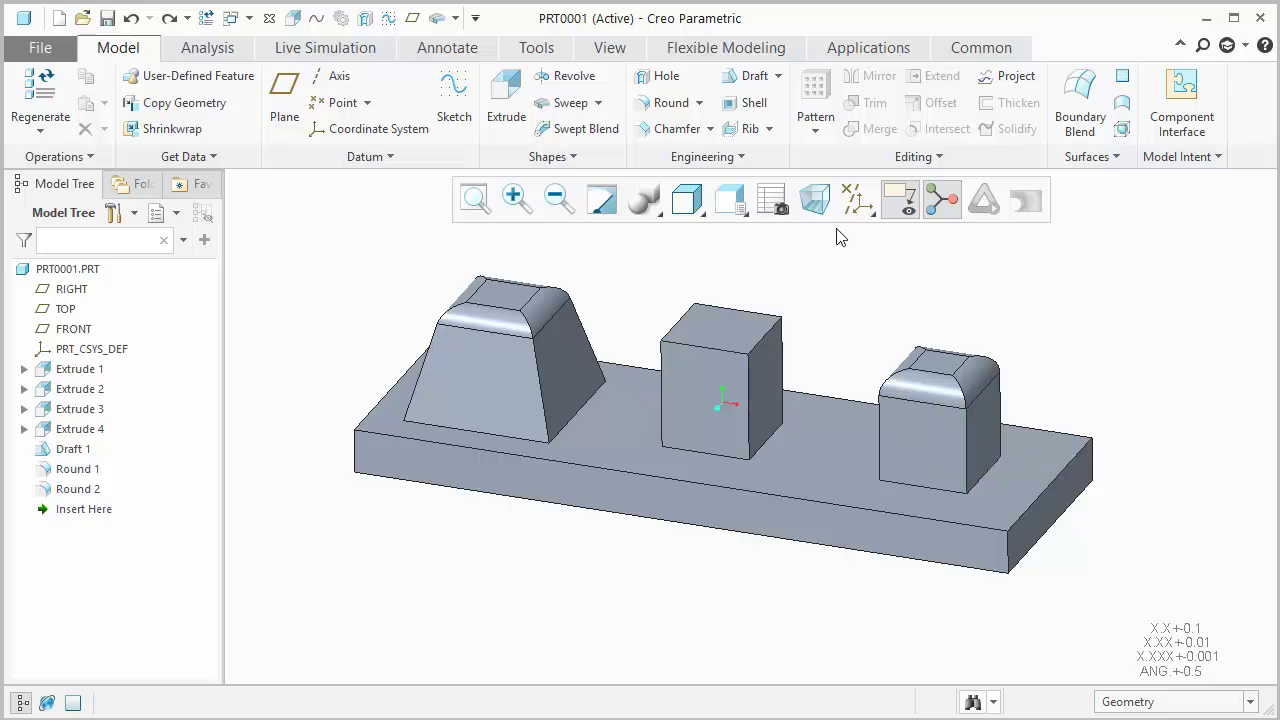
Start a Draft and select all four side faces of the plain middle block as draft surfaces.
left_click(753, 80)
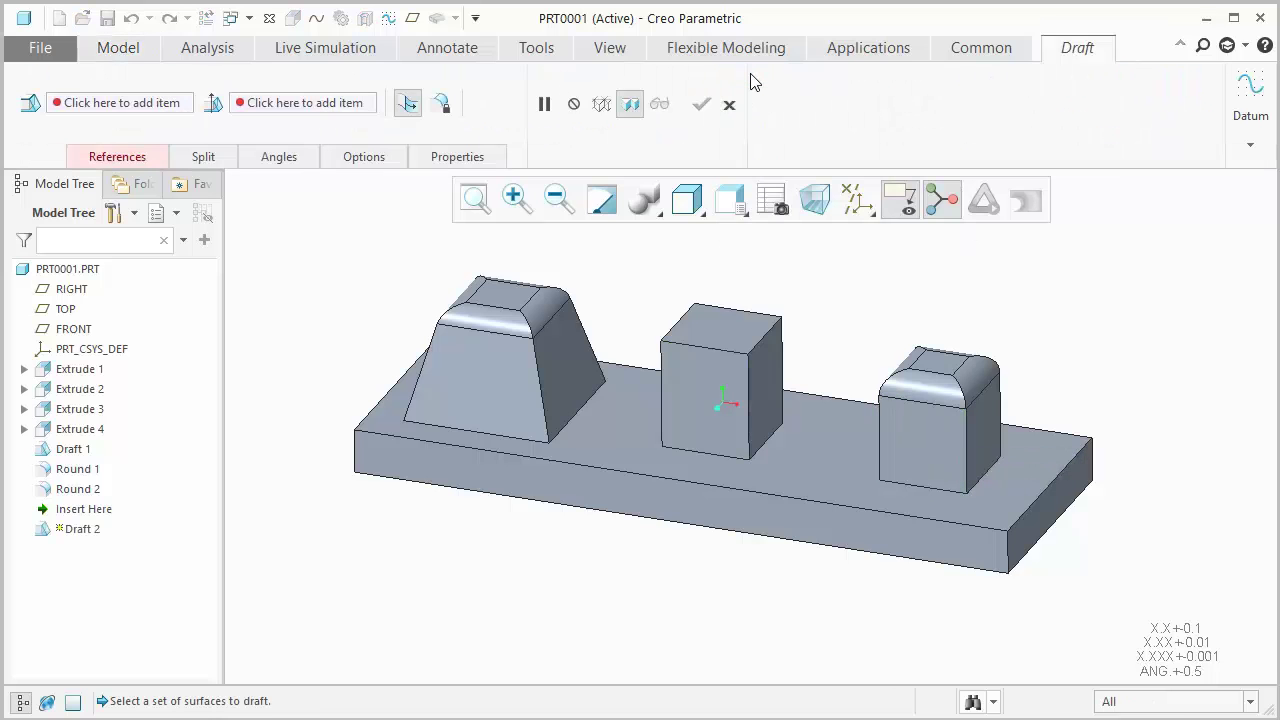
left_click(705, 425)
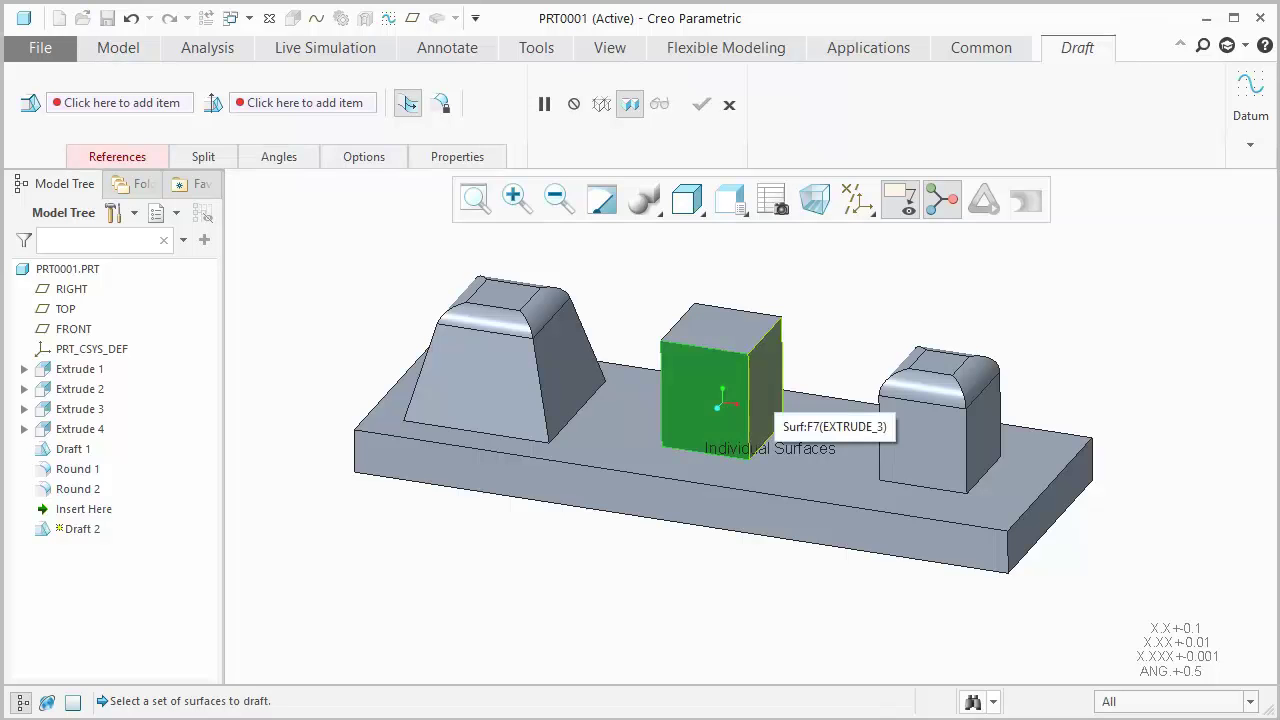
left_click(764, 397, "ctrl")
middle_click_drag(764, 397, 760, 500)
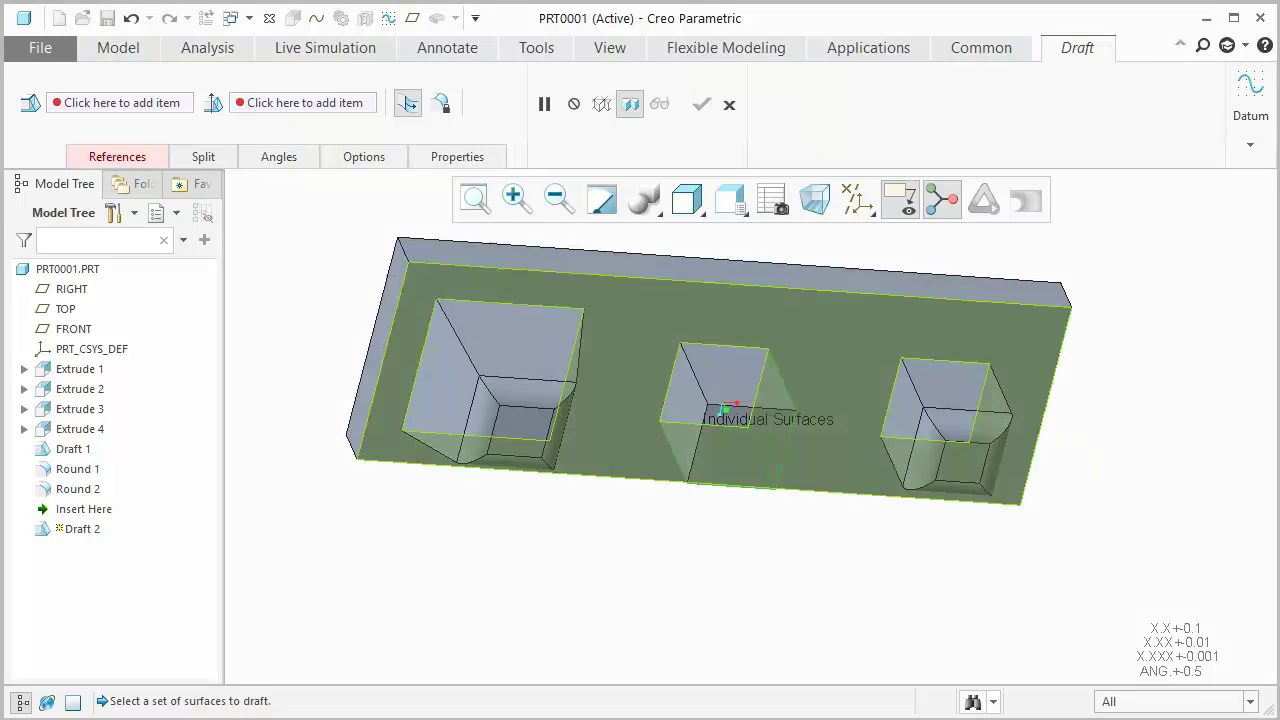
left_click(754, 372, "ctrl")
left_click(688, 405, "ctrl")
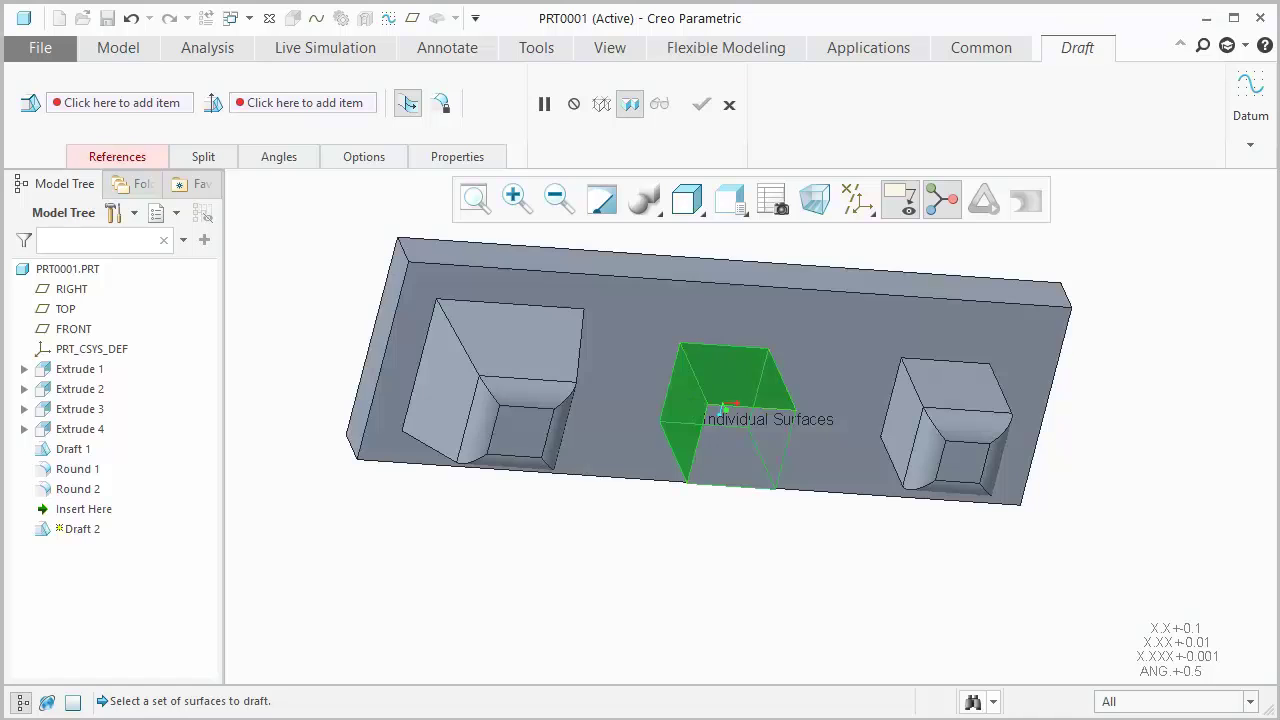
mouse_move(688, 405)
middle_mouse_down()
mouse_move(690, 355)
mouse_move(630, 170)
mouse_move(605, 215)
mouse_move(601, 199)
middle_mouse_up()
Use the middle block's top face as the draft hinge, set the draft angle to 15 degrees and complete the draft.
left_click(128, 164)
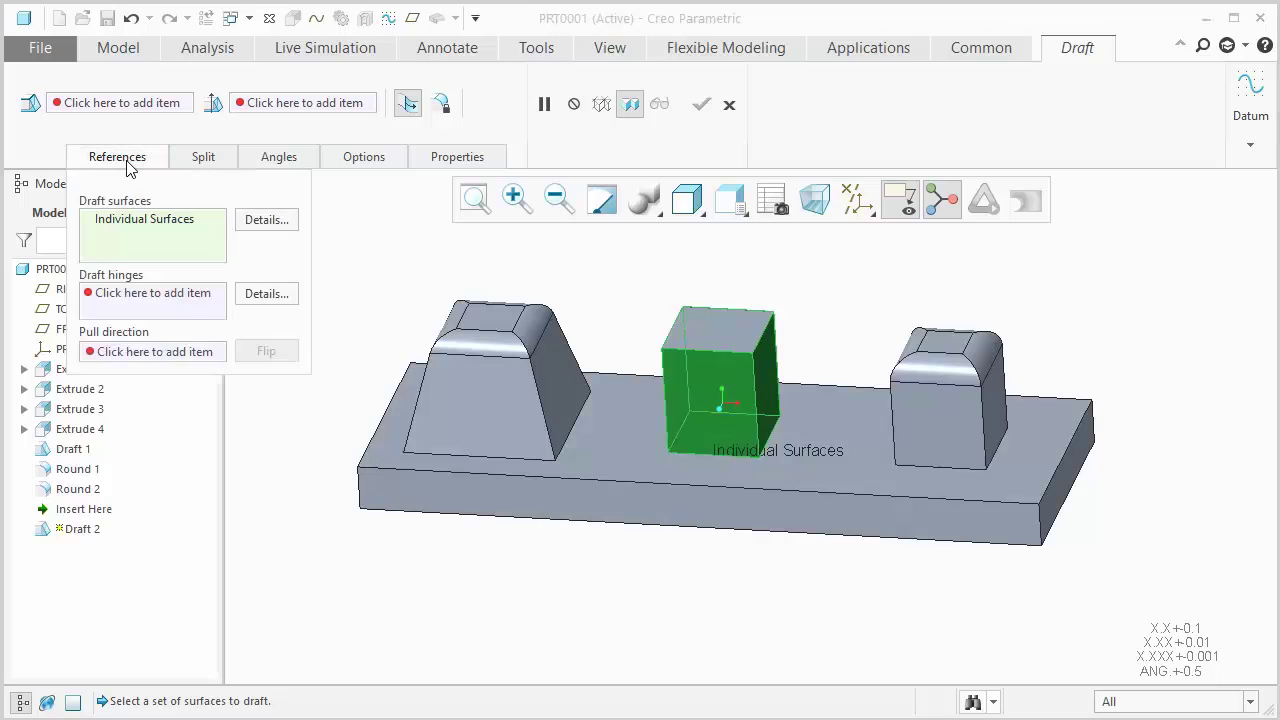
left_click(140, 294)
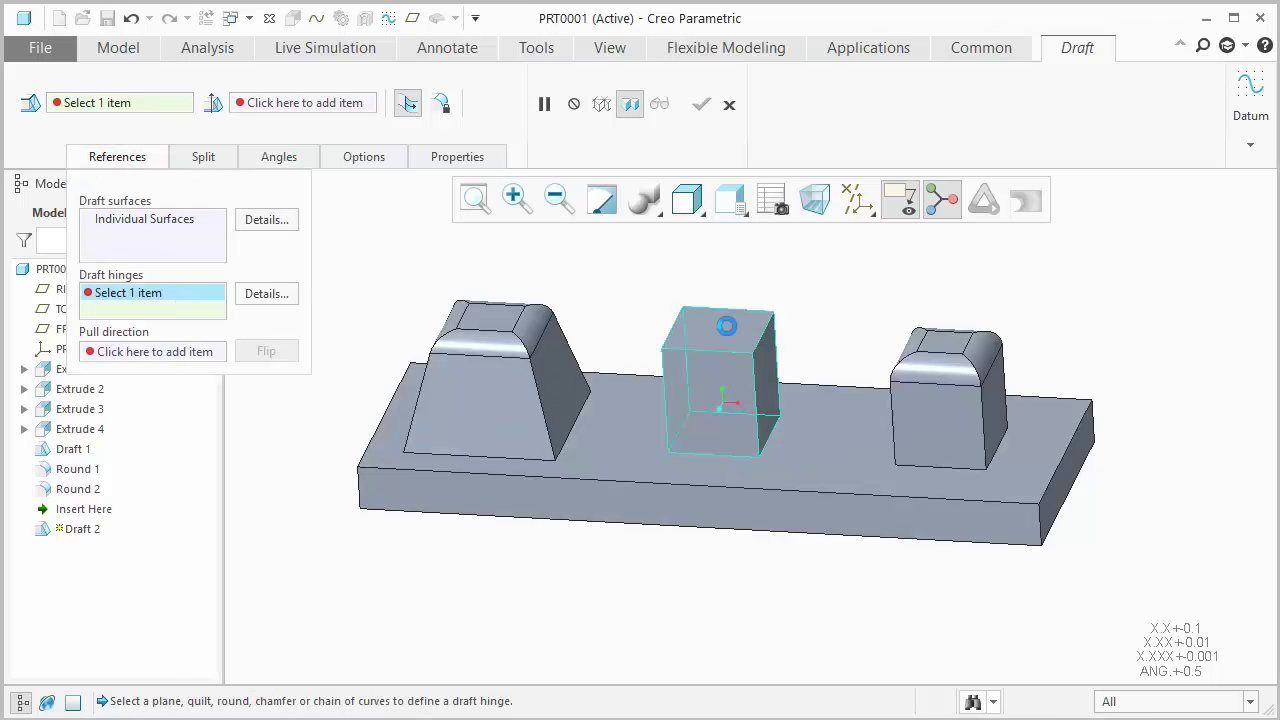
left_click(718, 328)
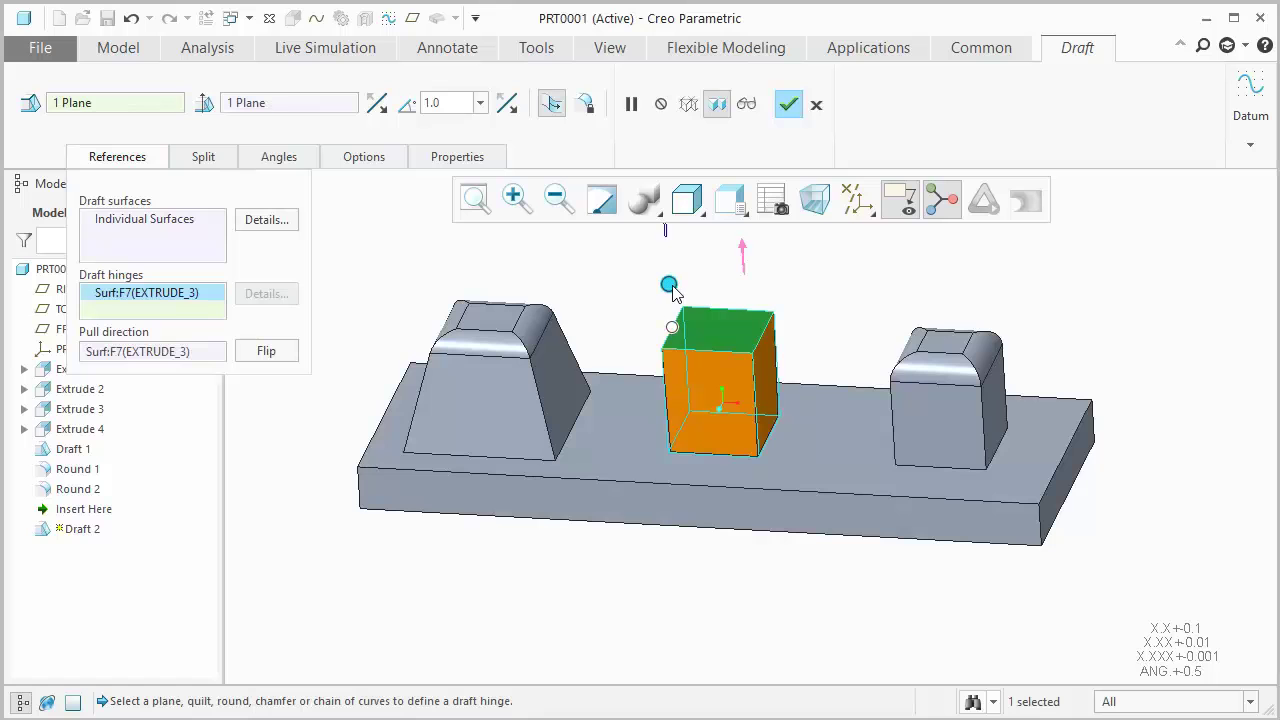
left_click_drag(670, 285, 677, 285)
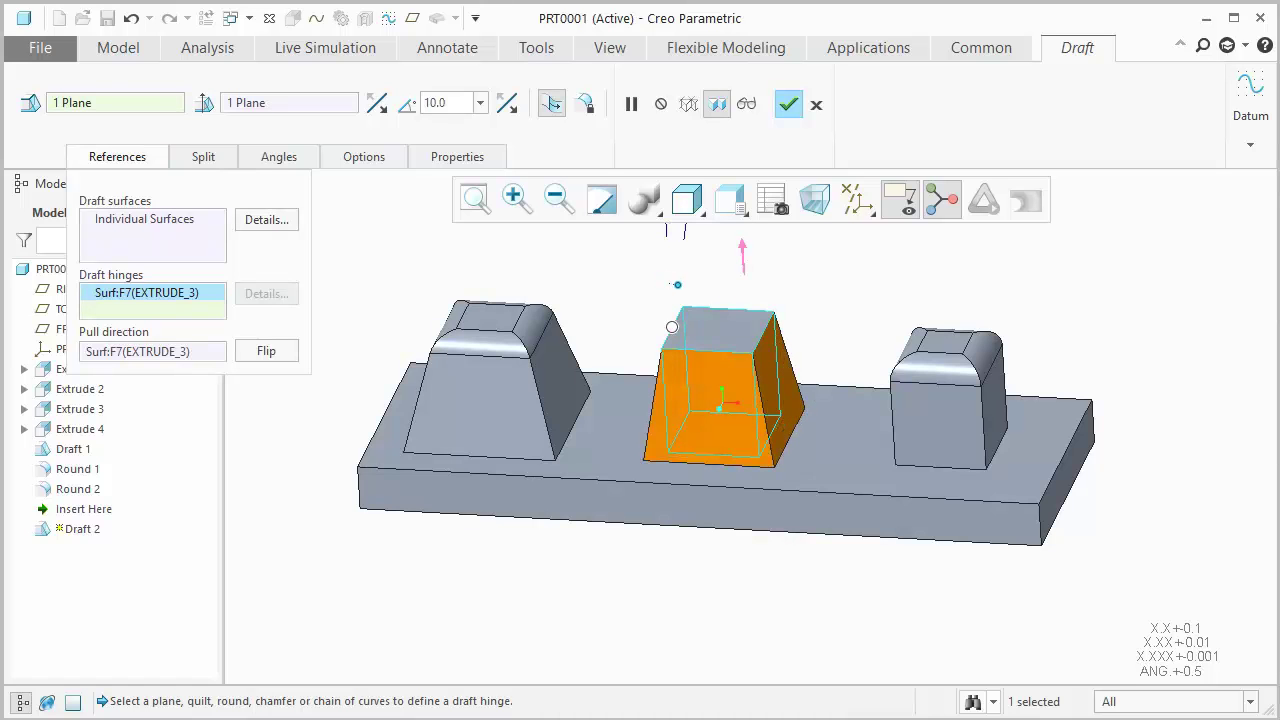
double_click(454, 102)
type("15")
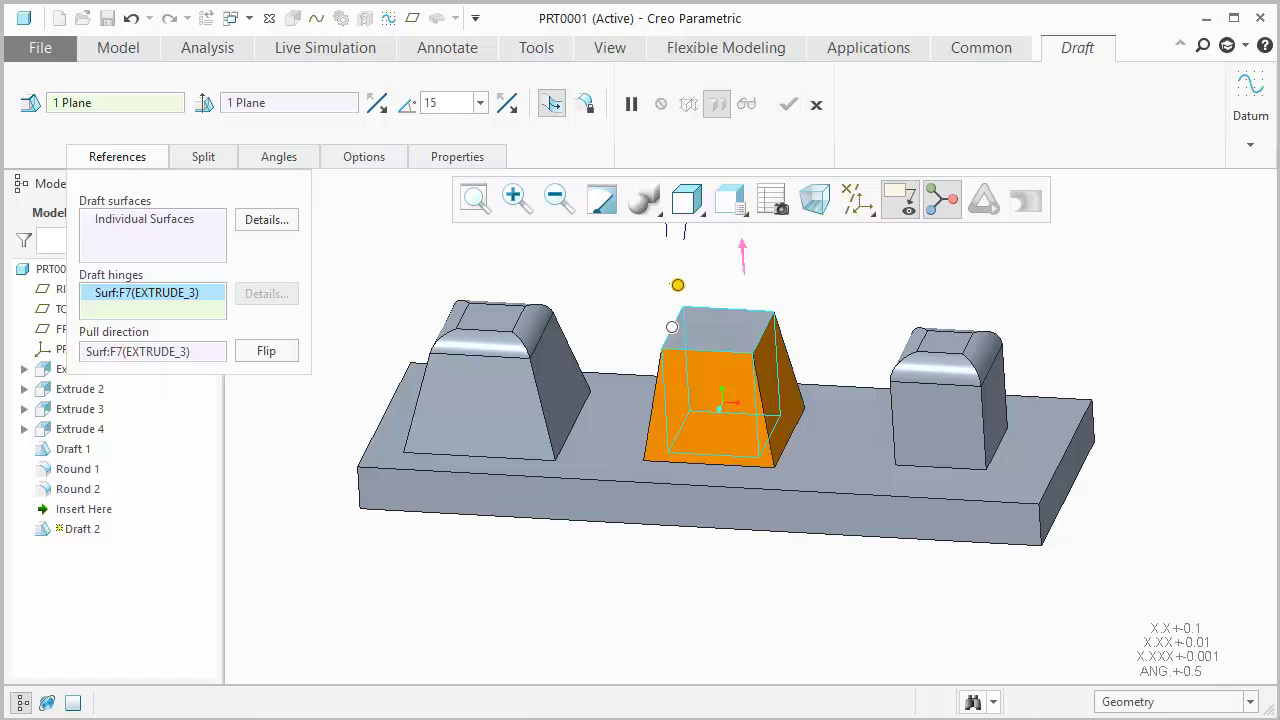
key("Return")
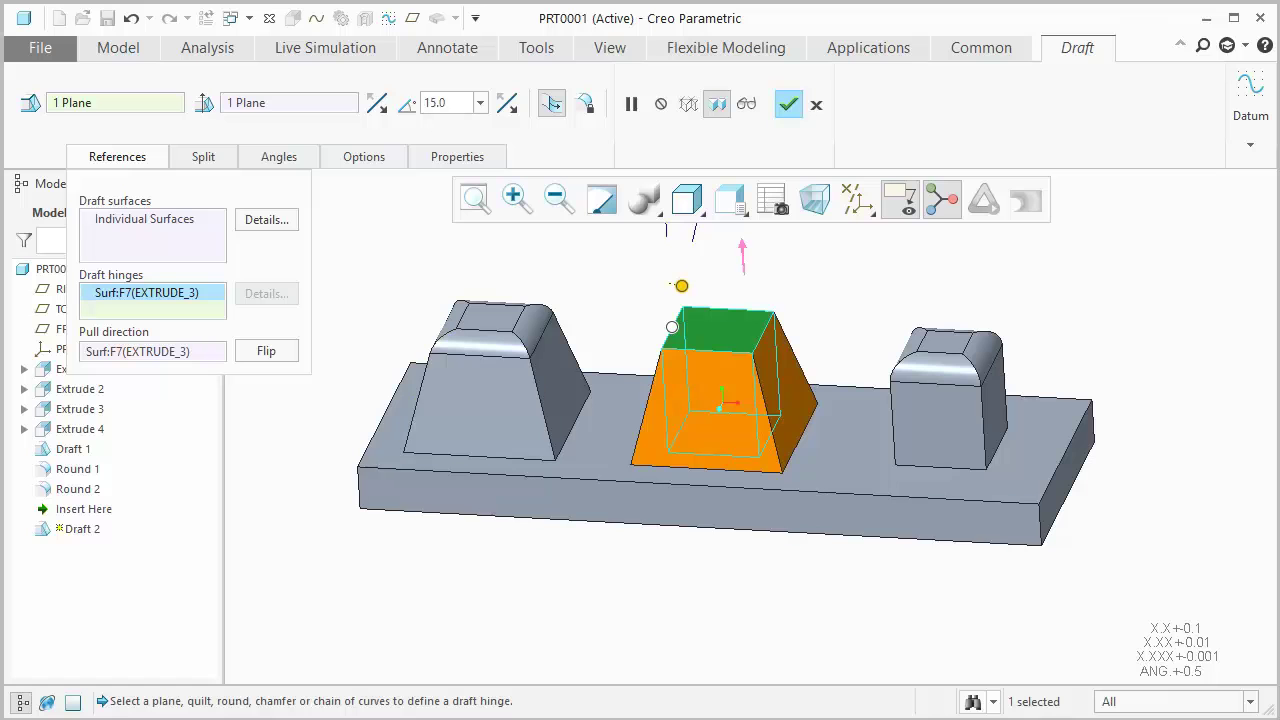
left_click(789, 104)
left_click(843, 279)
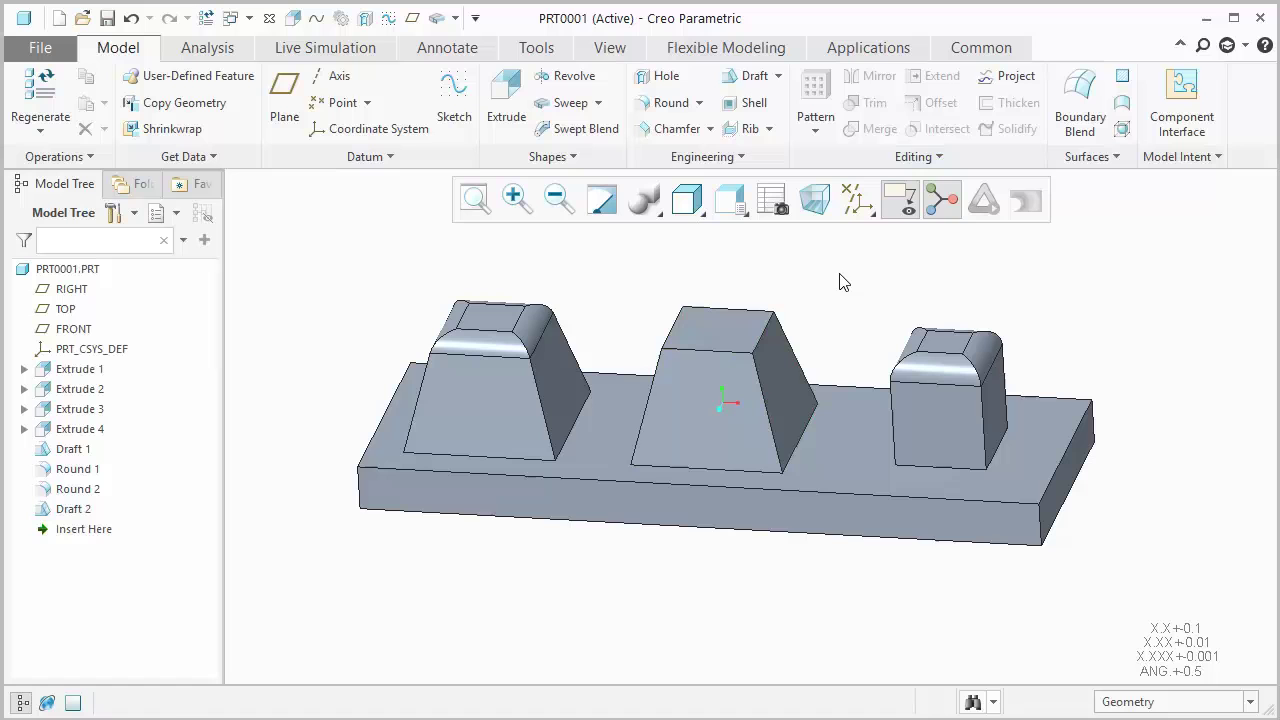
Round the four top edges of the drafted middle block with a radius of 5.00.
left_click(668, 104)
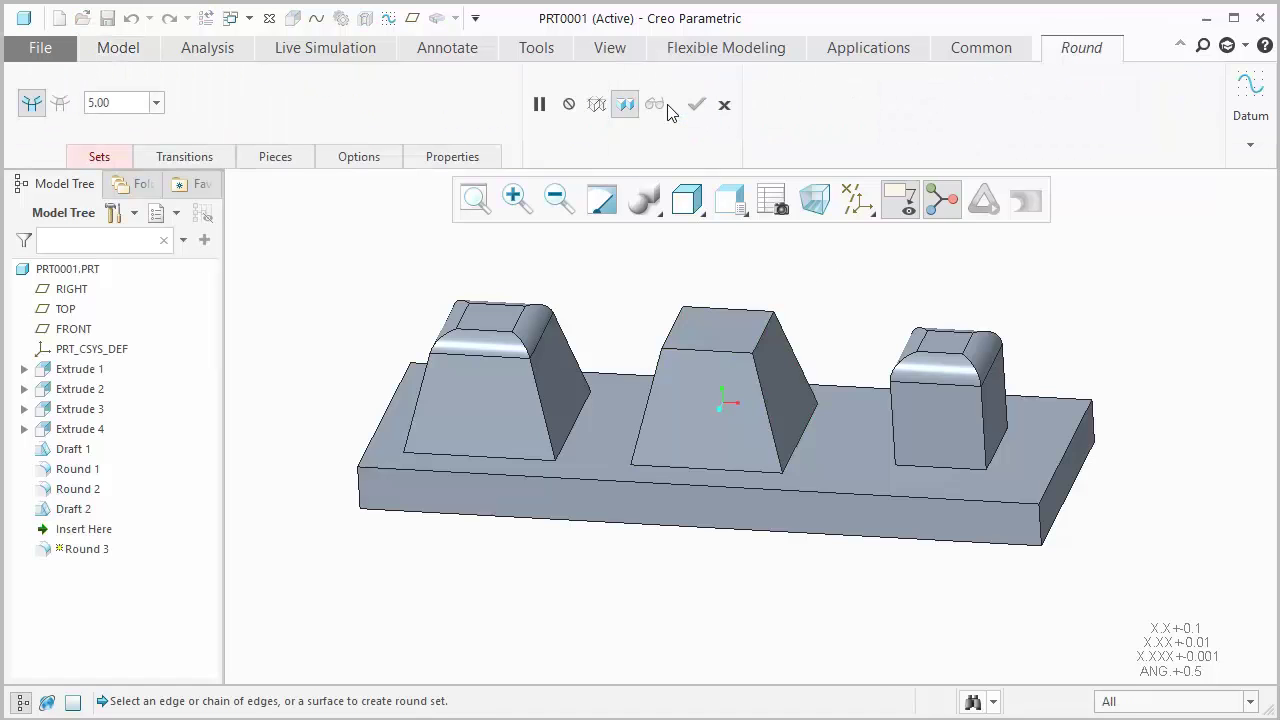
left_click(722, 351)
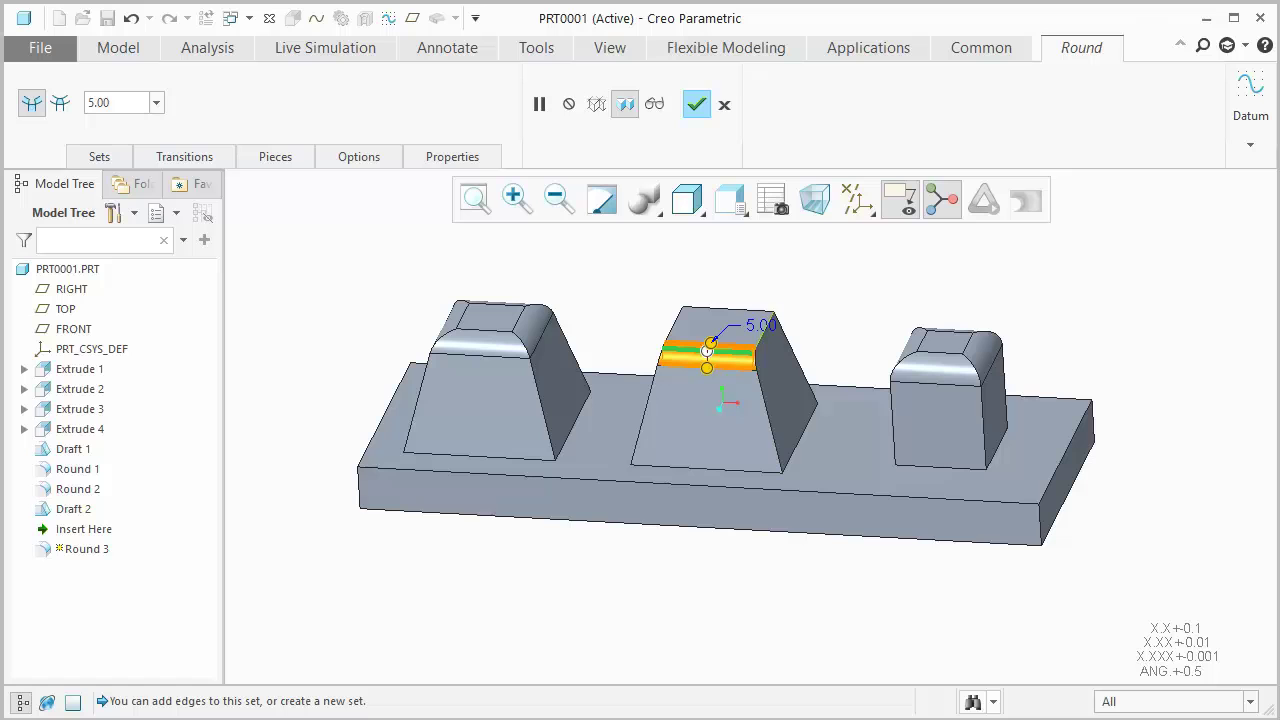
left_click(764, 329, "ctrl")
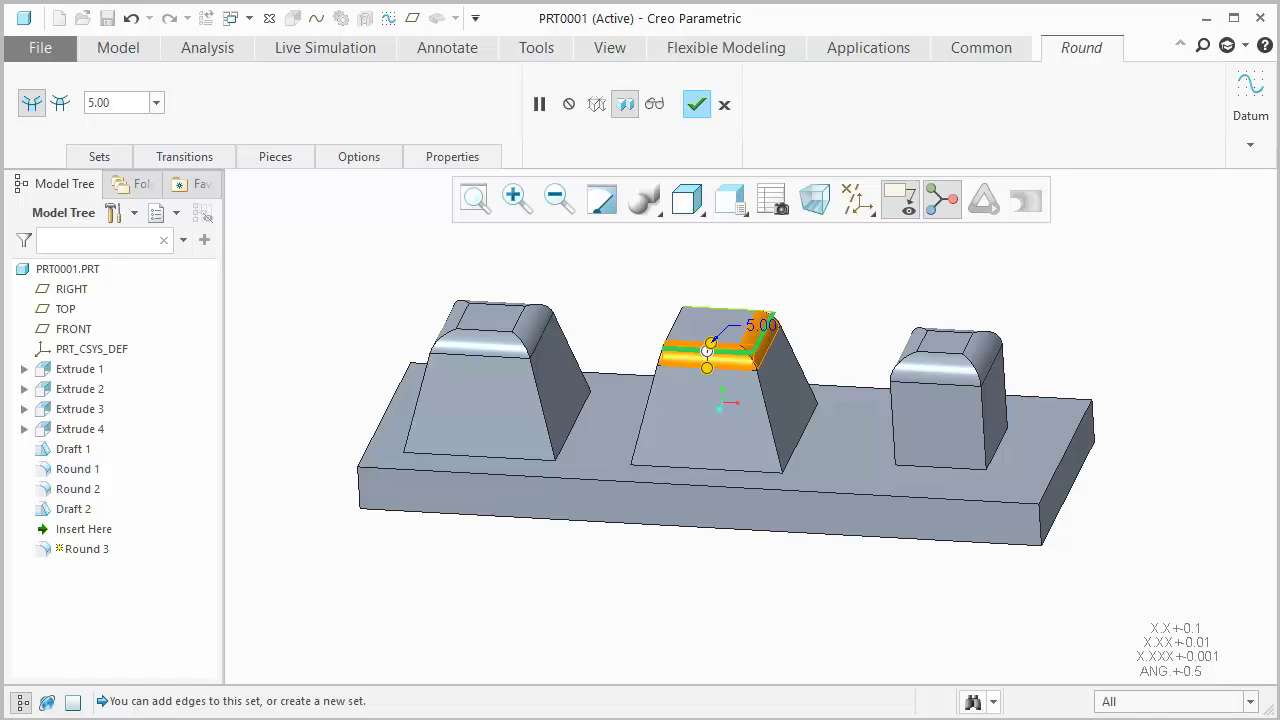
left_click(727, 309, "ctrl")
left_click(672, 323, "ctrl")
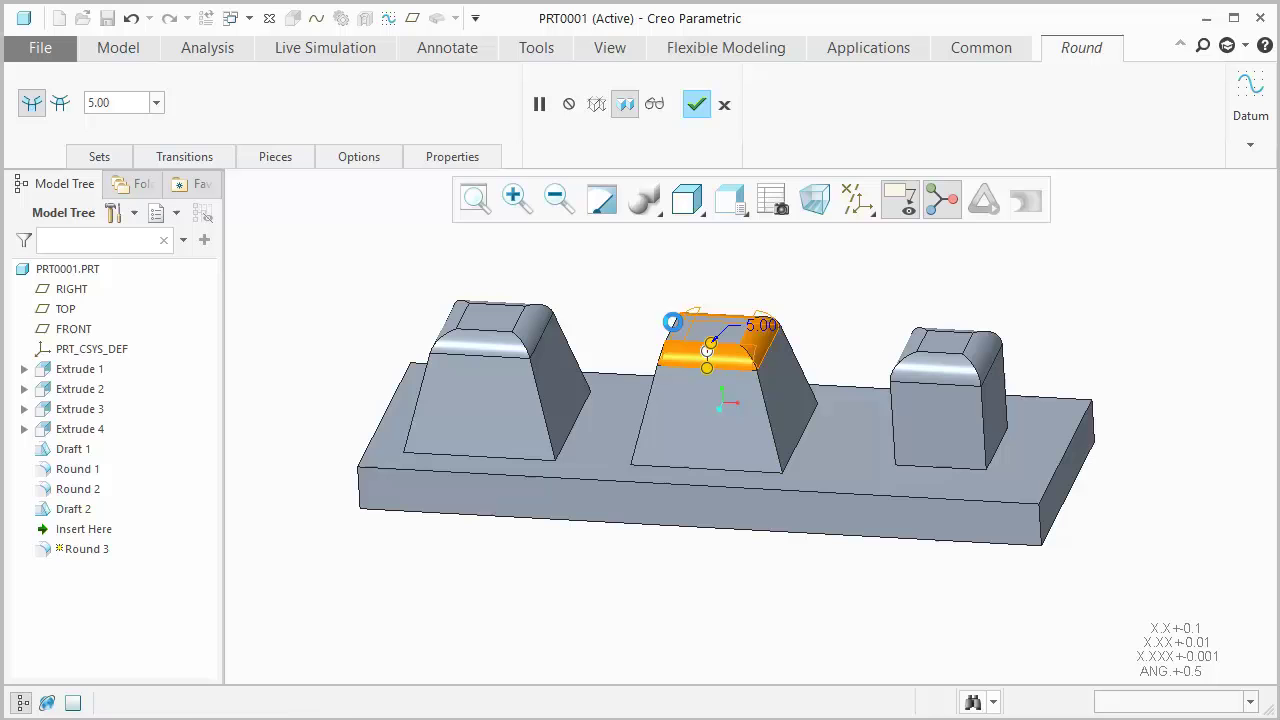
left_click(696, 104)
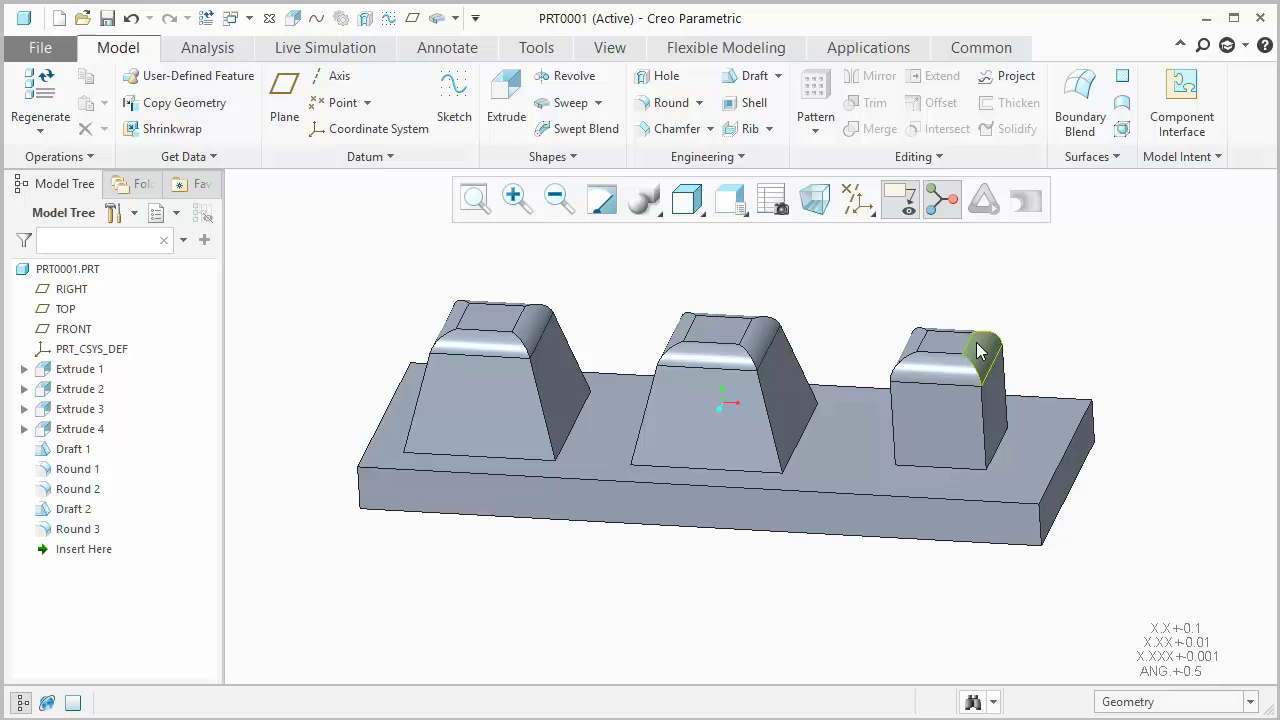
Start another Draft and select the four side faces of the third, already rounded block as draft surfaces.
mouse_move(1069, 306)
middle_mouse_down()
mouse_move(1040, 450)
mouse_move(1060, 290)
mouse_move(1055, 335)
middle_mouse_up()
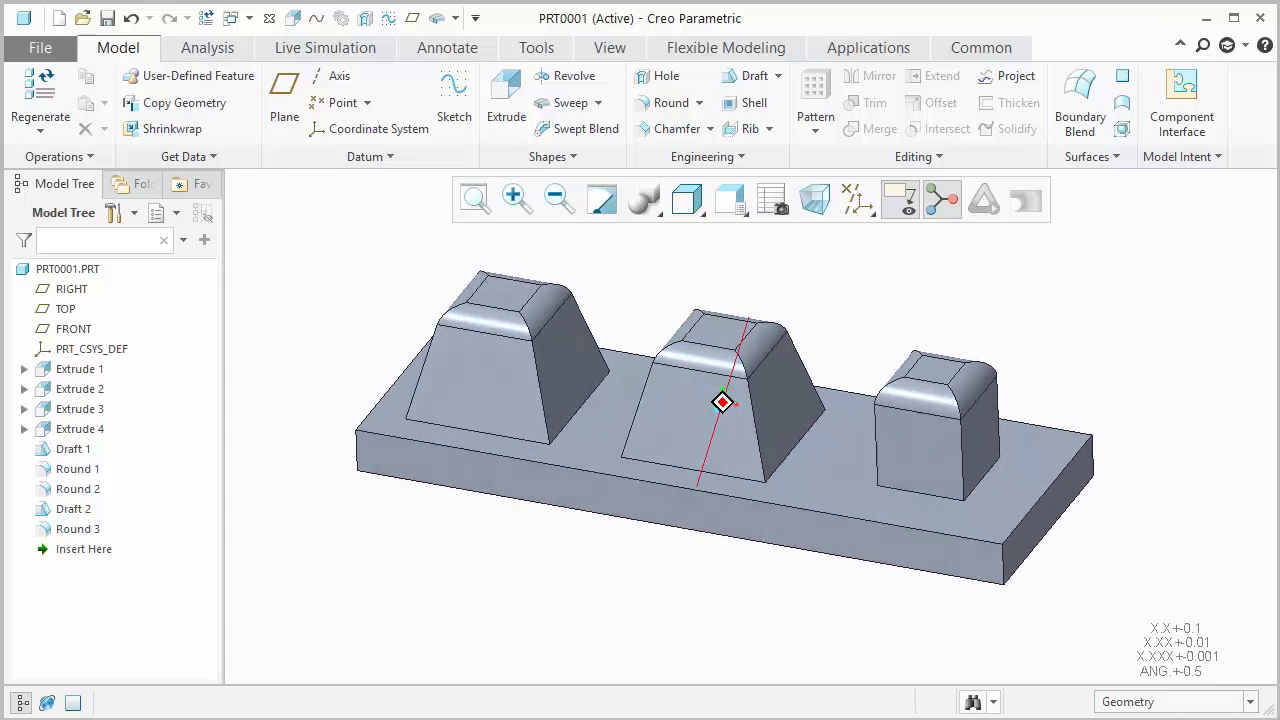
left_click(753, 80)
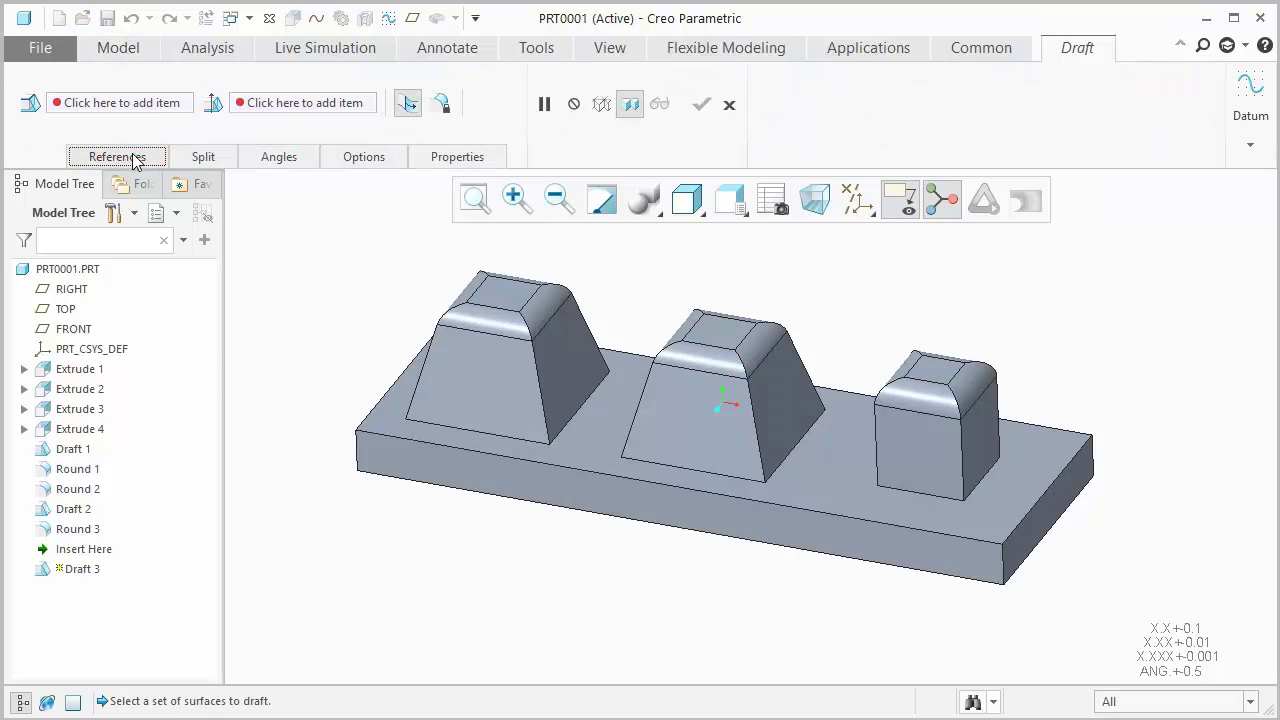
left_click(134, 157)
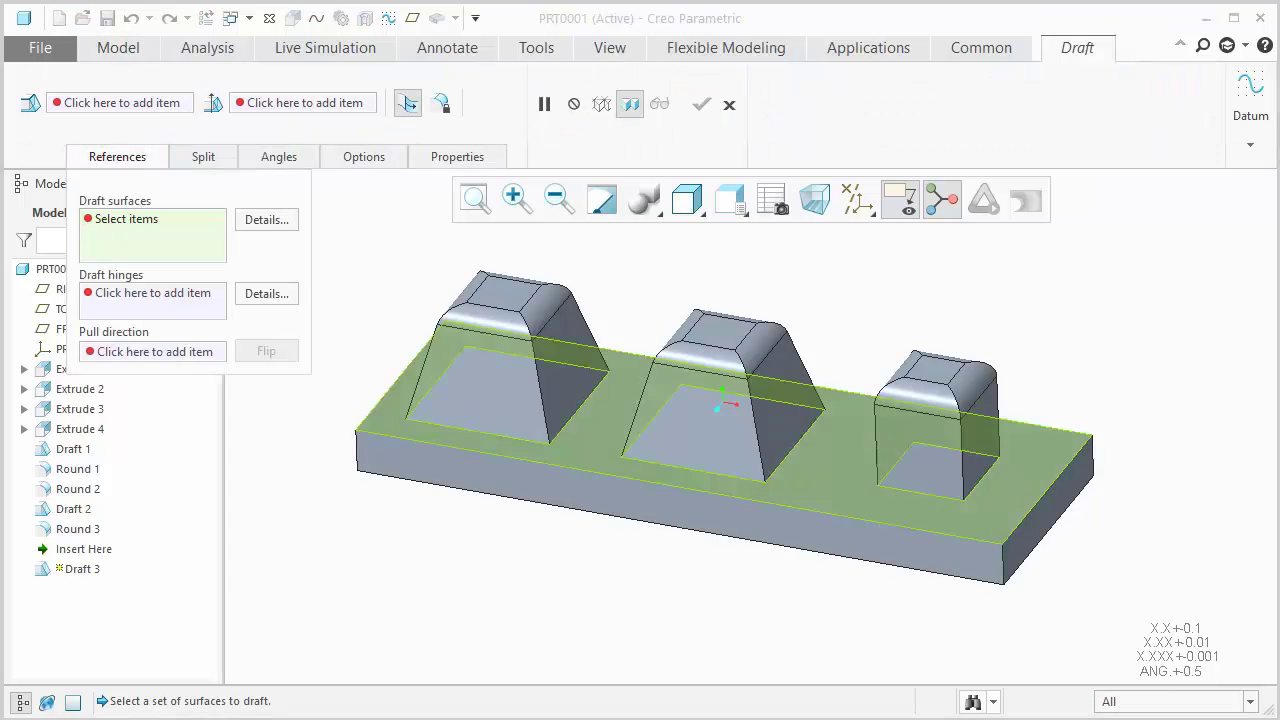
left_click(918, 448)
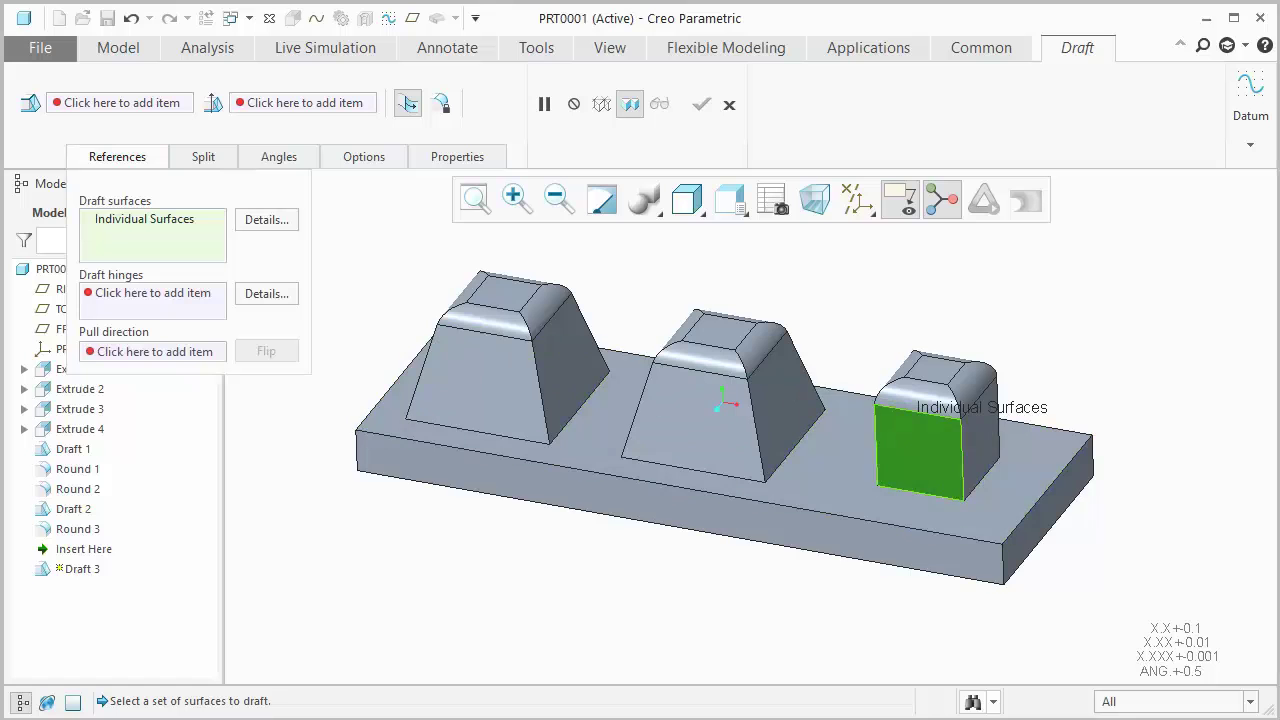
left_click(980, 440, "ctrl")
middle_click_drag(980, 440, 980, 540)
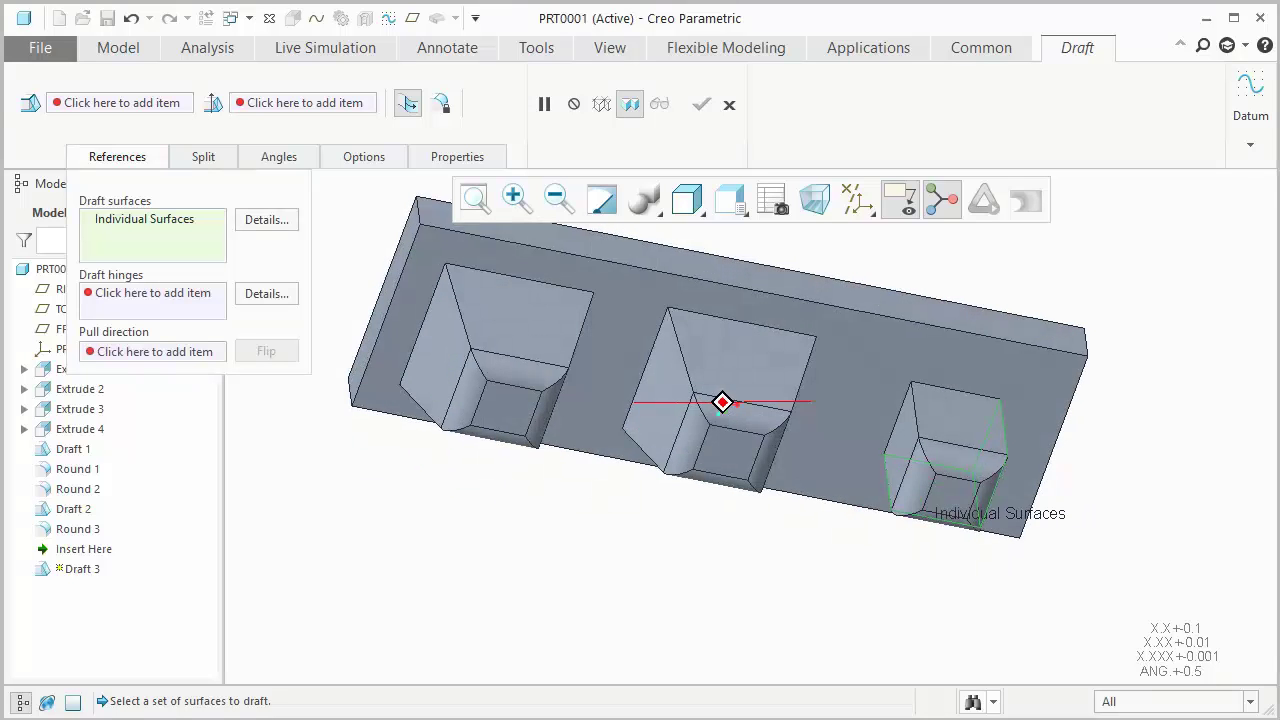
left_click(955, 414, "ctrl")
left_click(900, 448, "ctrl")
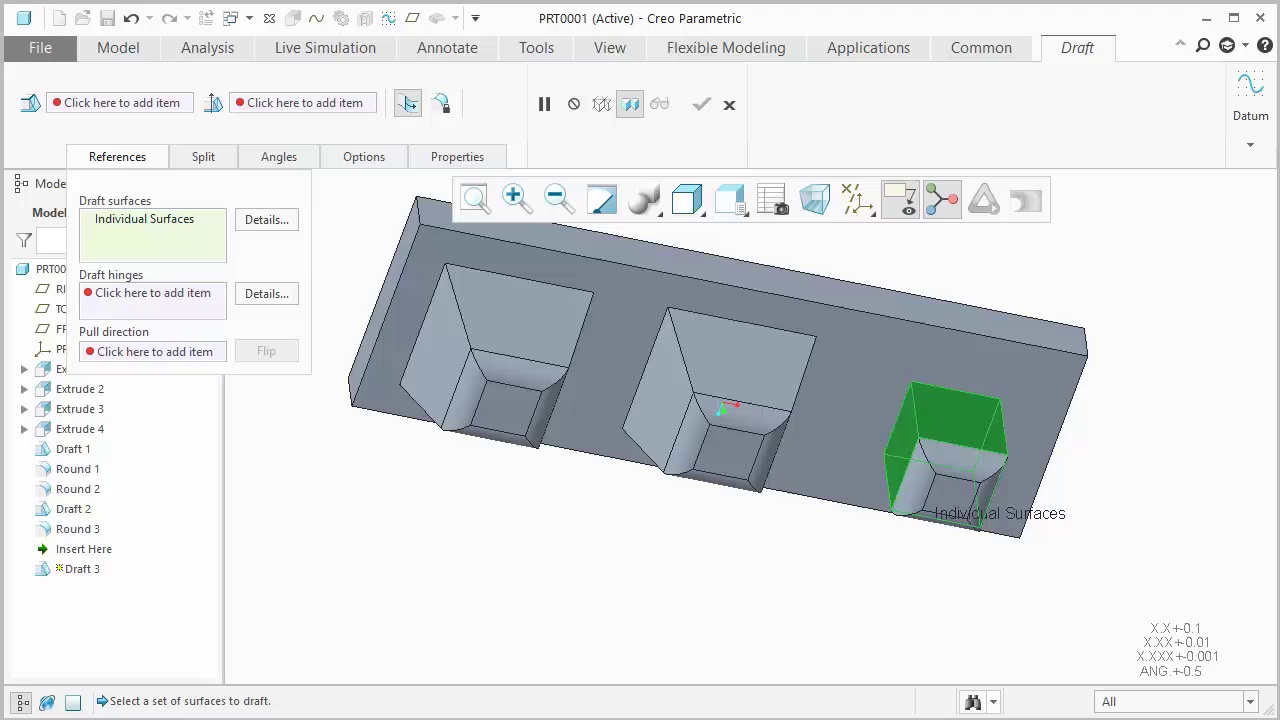
middle_click_drag(900, 448, 900, 290)
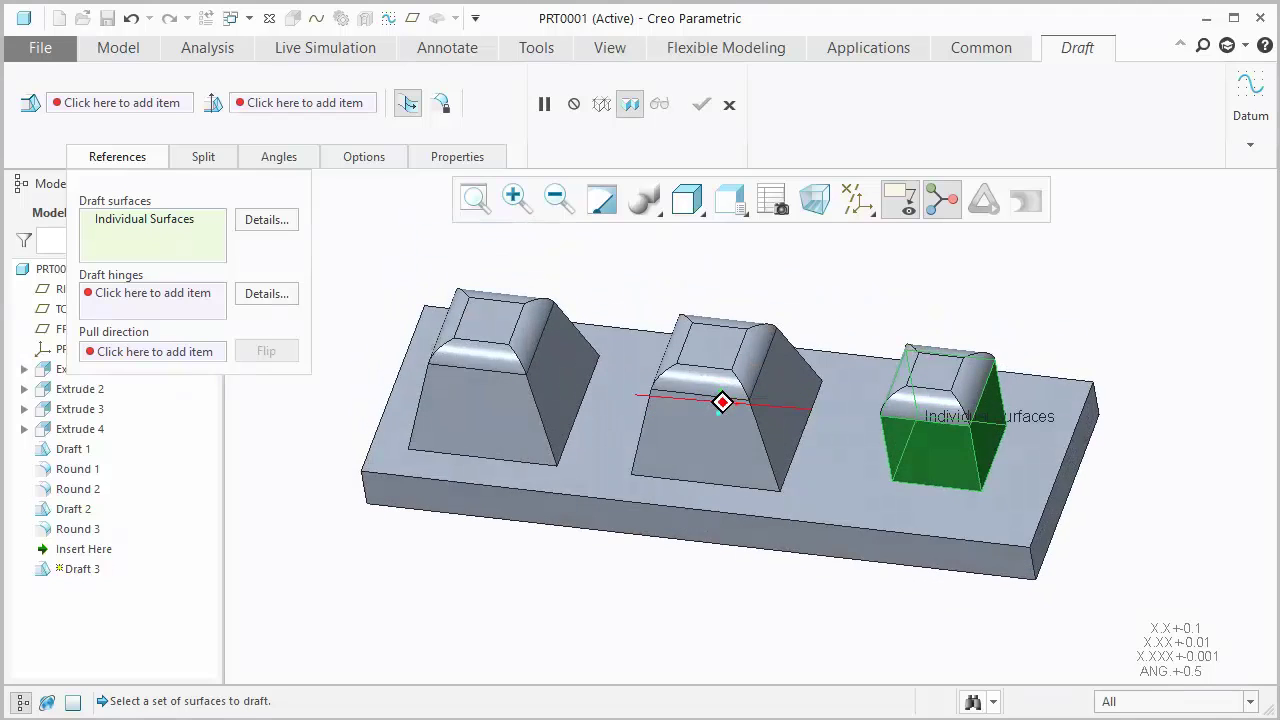
Use the rounded block's flat top face as the draft hinge and set the draft angle to 15 degrees.
left_click(145, 293)
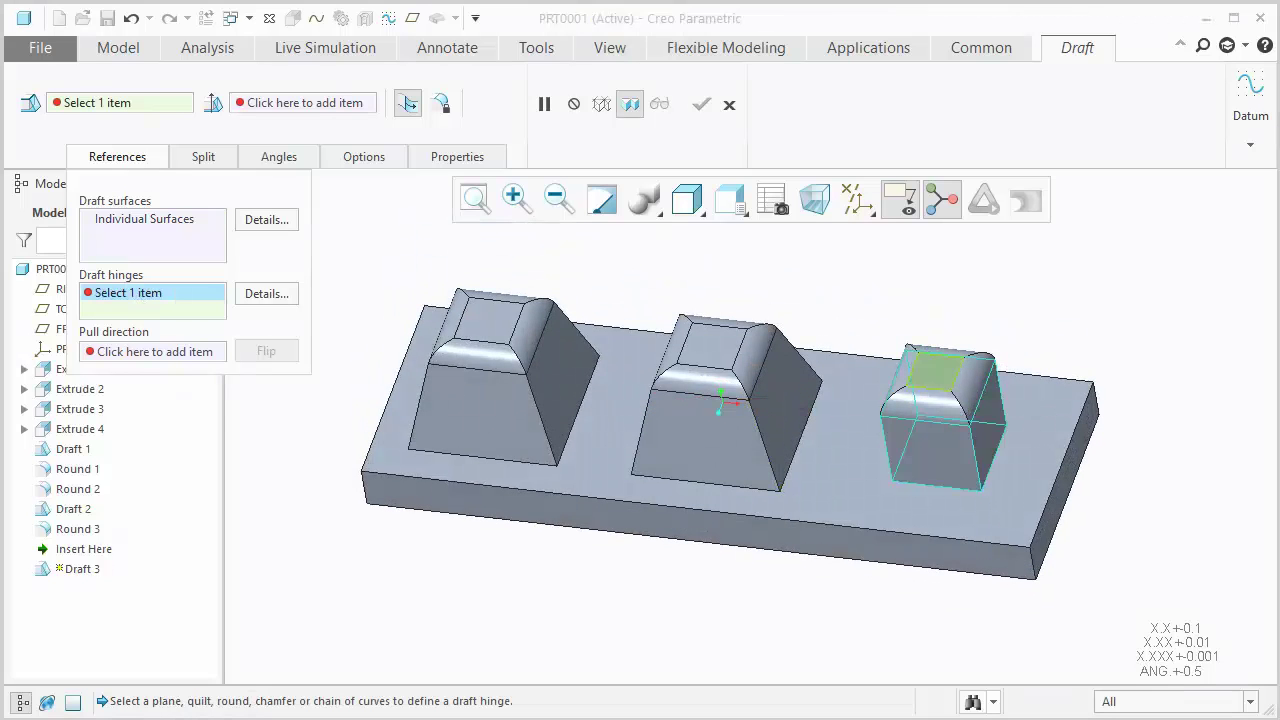
left_click(935, 371)
left_click_drag(883, 333, 899, 335)
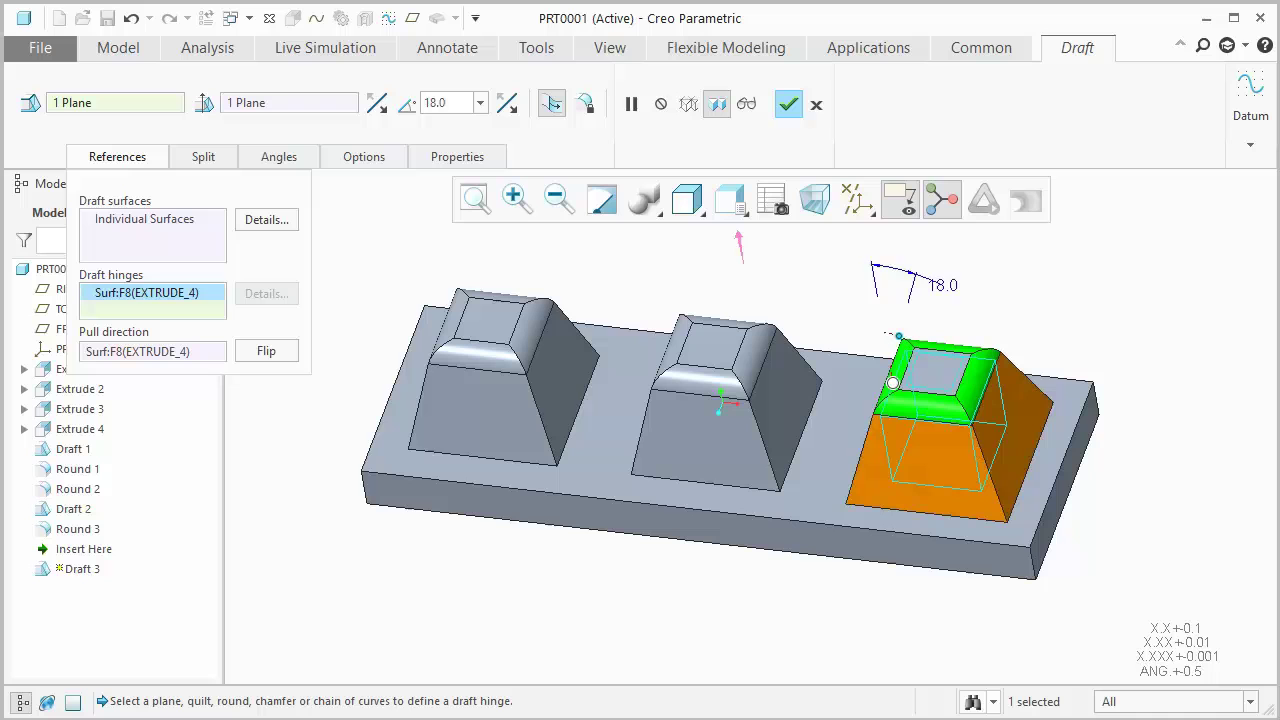
double_click(946, 290)
type("1")
type("8")
key("Return")
double_click(944, 285)
type("15")
key("Return")
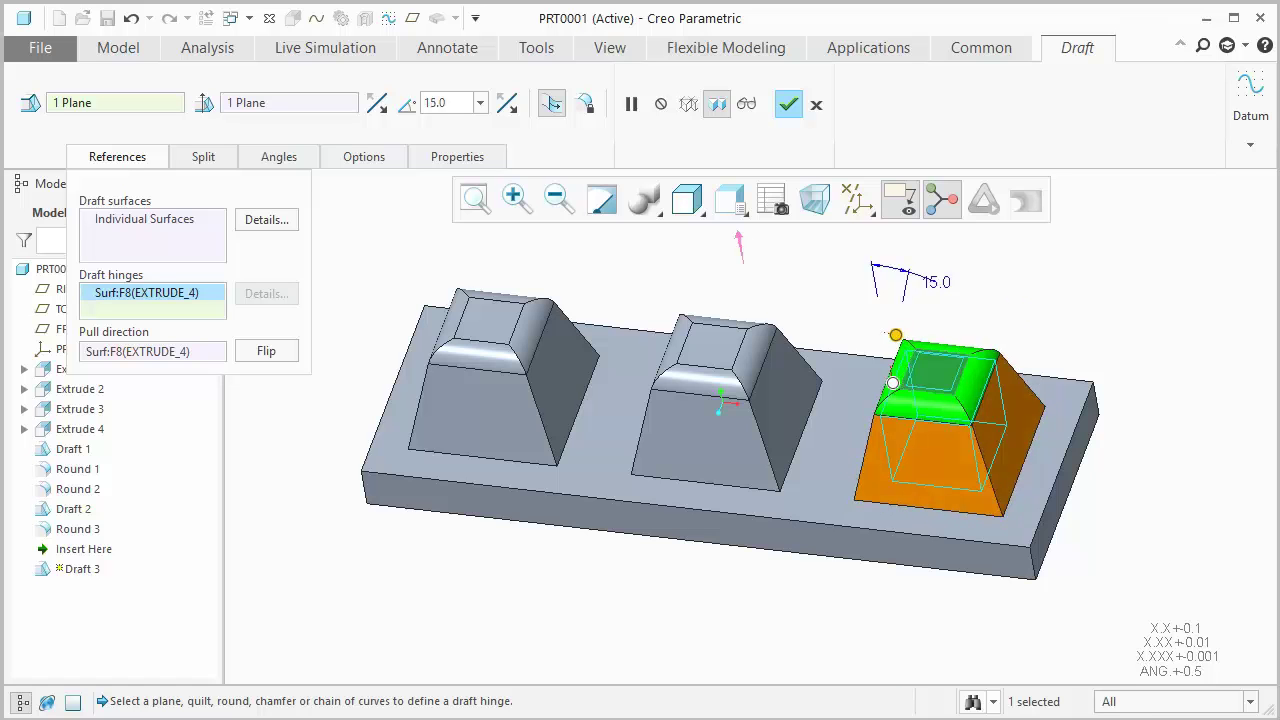
Turn Create round/chamfer geometry off and back on to compare the draft preview.
left_click(366, 158)
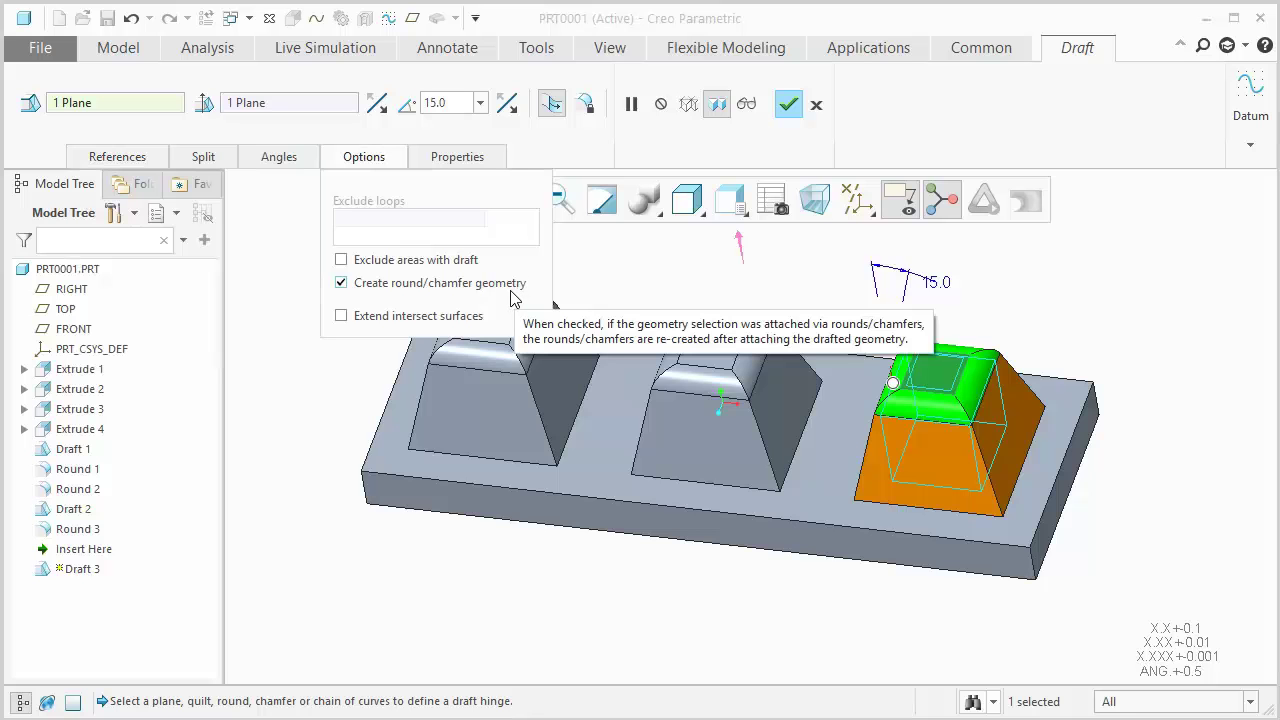
left_click(341, 284)
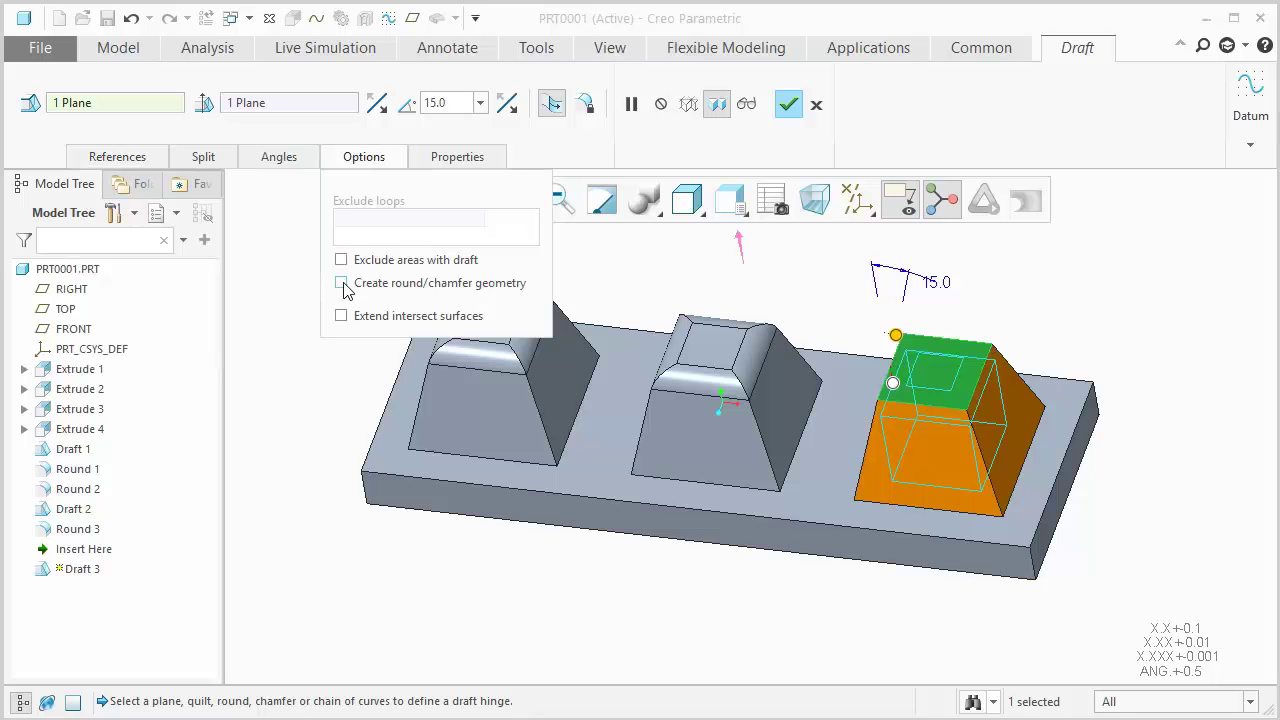
left_click(341, 284)
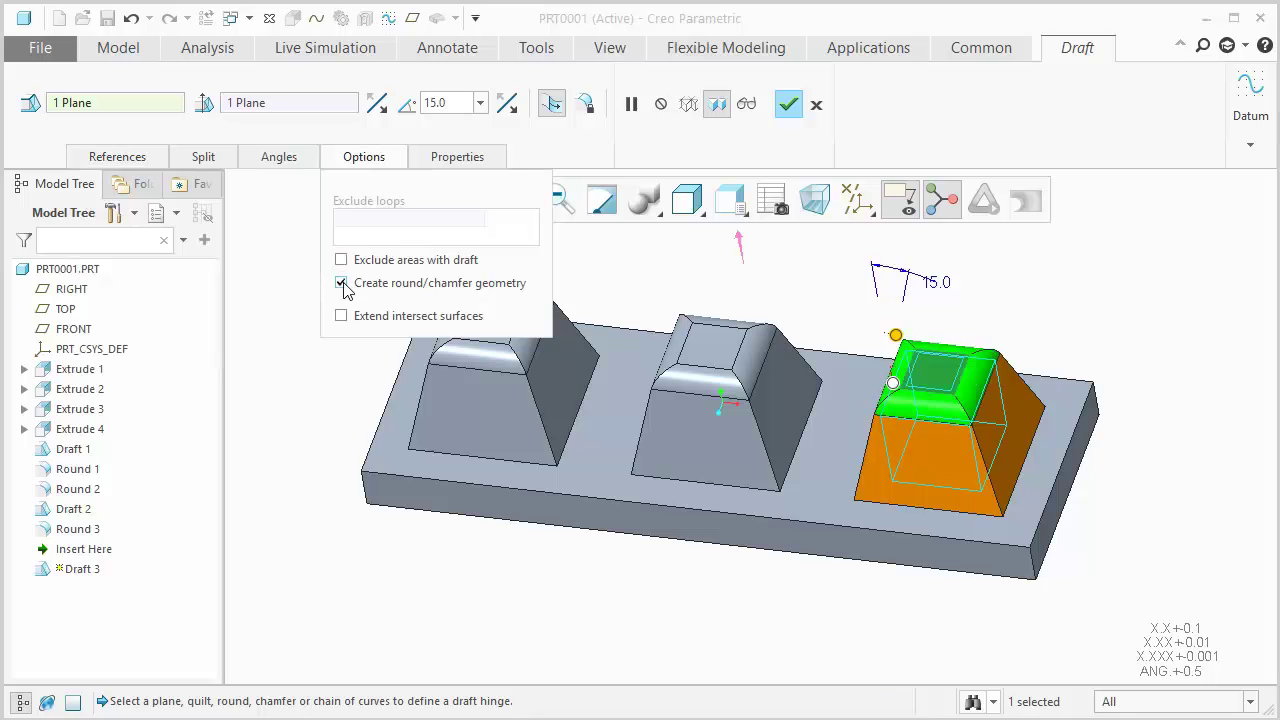
Complete the draft on the third block with its round geometry re-created.
left_click(789, 104)
left_click(1050, 286)
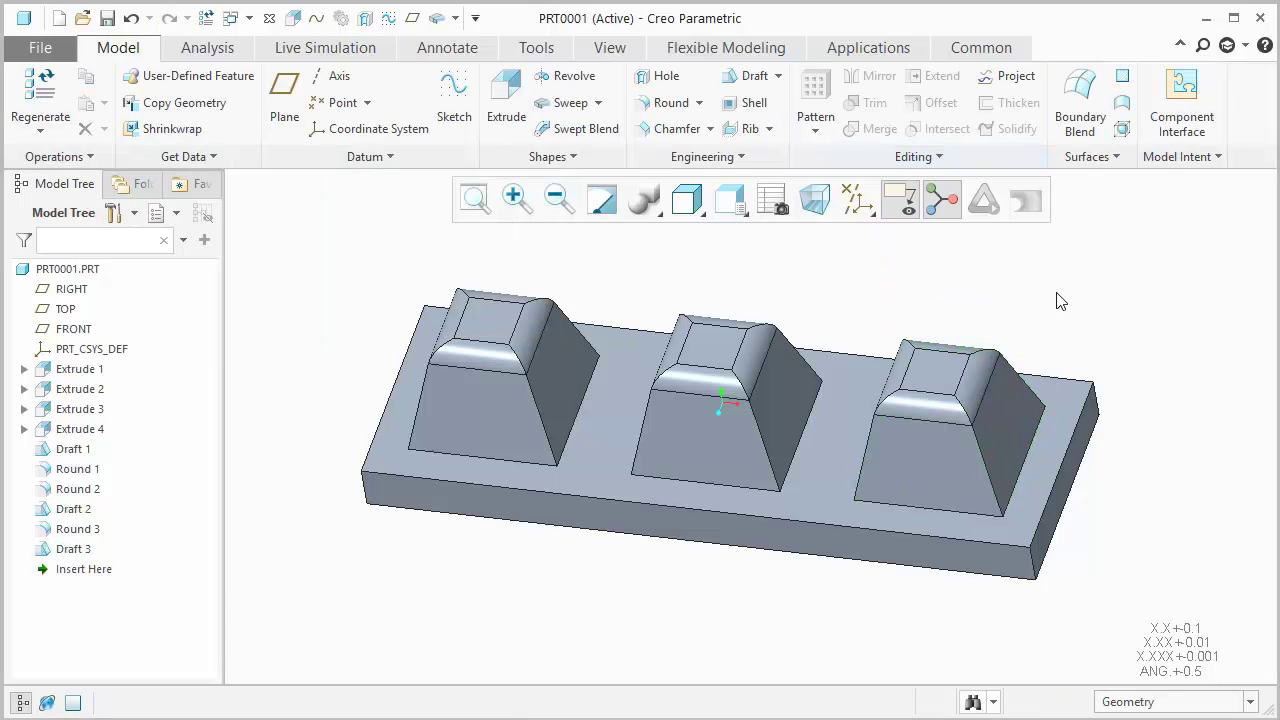
mouse_move(1086, 314)
middle_mouse_down()
mouse_move(1040, 320)
mouse_move(1045, 218)
mouse_move(1035, 312)
mouse_move(1000, 340)
mouse_move(1086, 297)
middle_mouse_up()
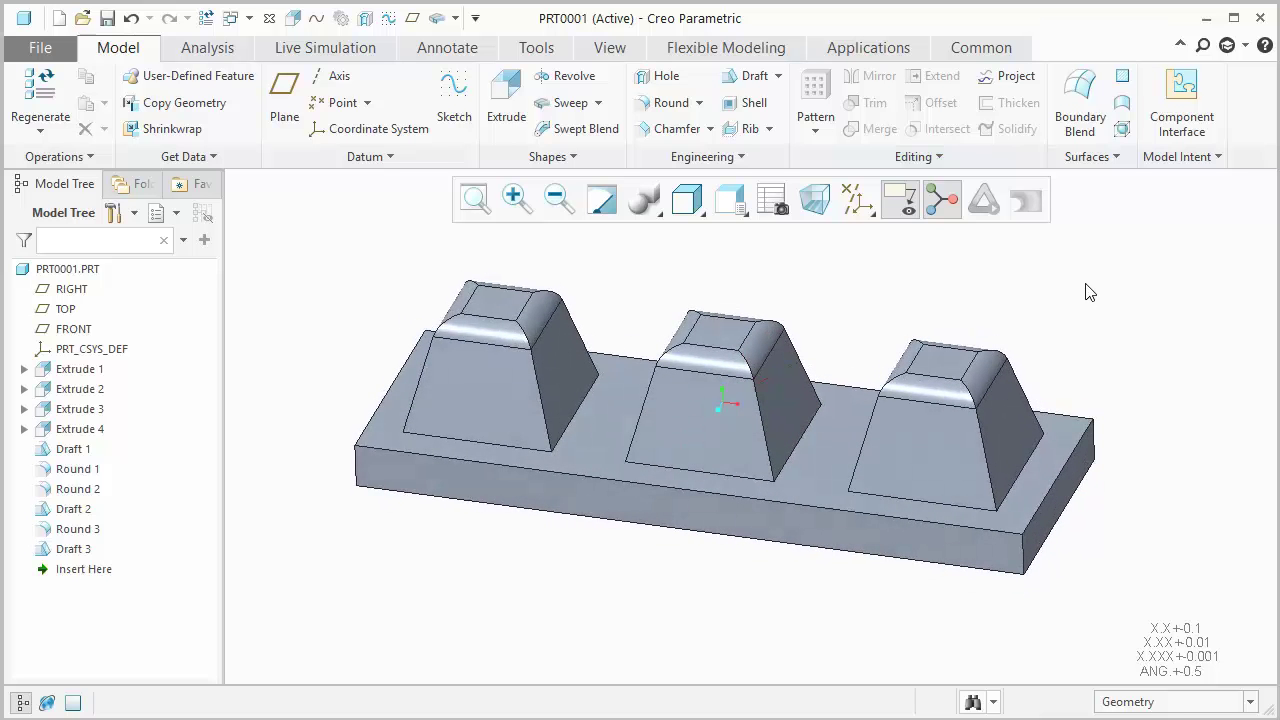